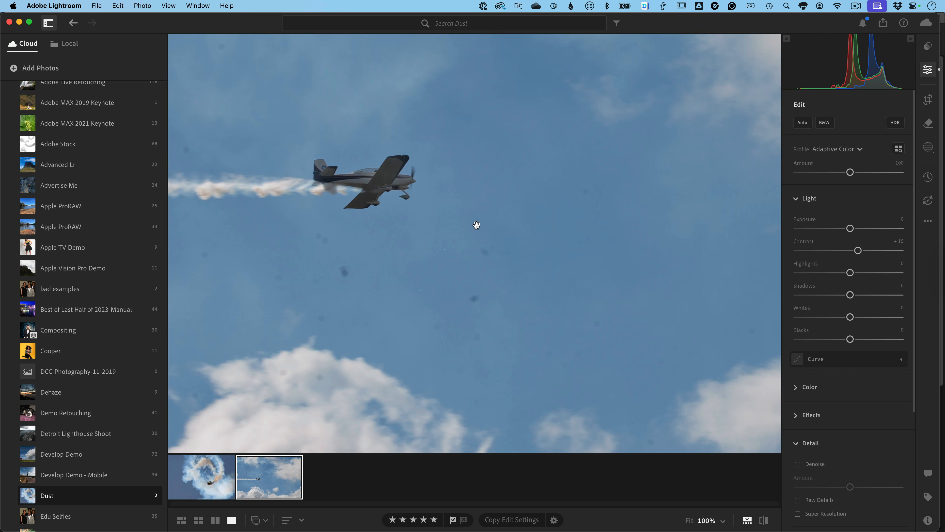
Step: Activate the Remove tool on the airplane photo and reduce its brush size for small dust spots
drag(327, 270, 540, 276)
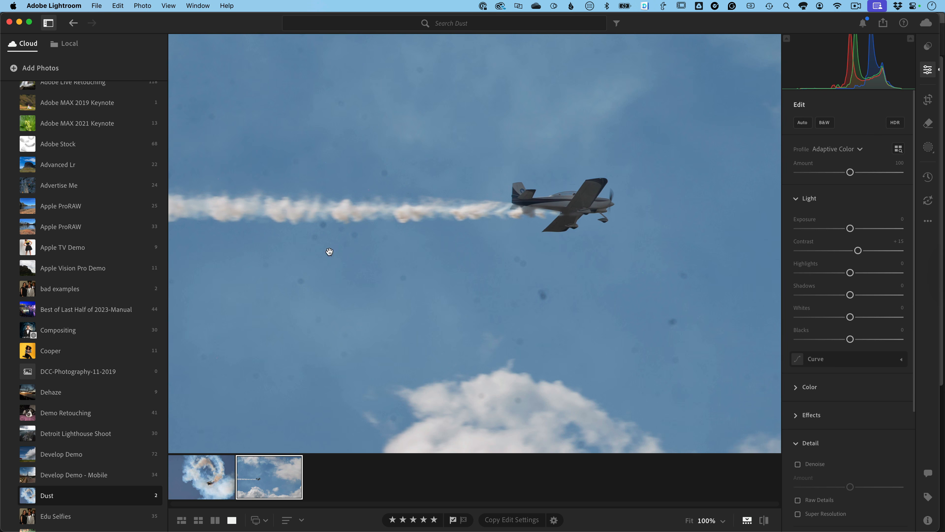
click(478, 322)
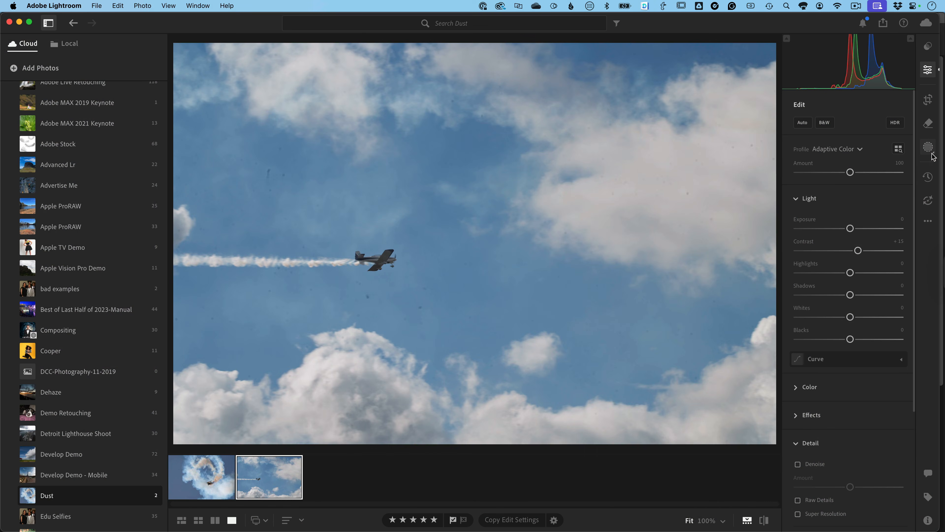
click(929, 128)
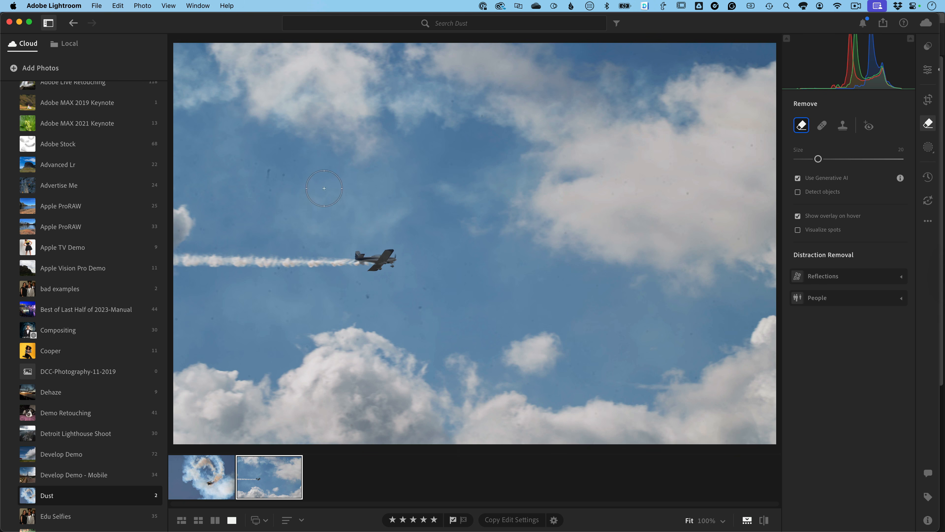
key(bracketleft)
key(bracketleft)
key(bracketleft)
key(bracketleft)
key(bracketleft)
key(bracketleft)
Step: Switch to Photoshop with the airplane photo opened for editing and fit the whole image on screen
key(super+e)
key(super+Tab)
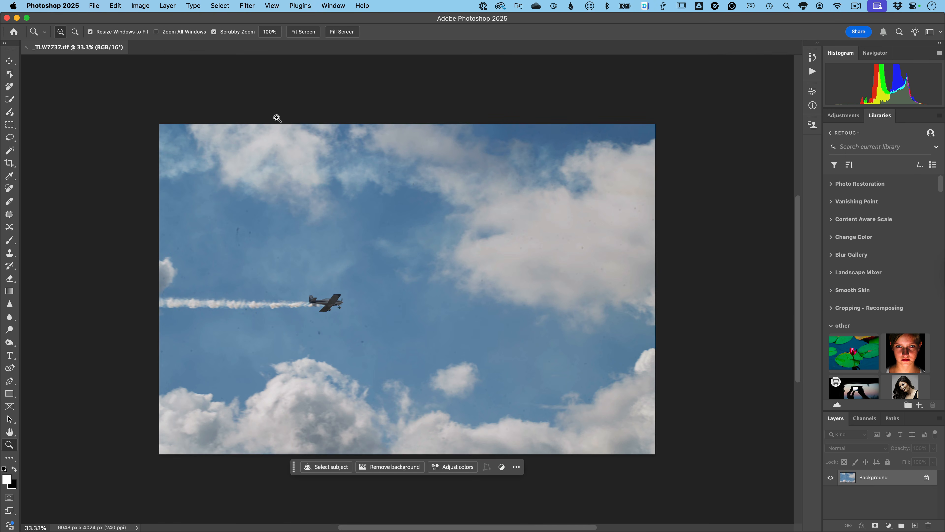
key(super+0)
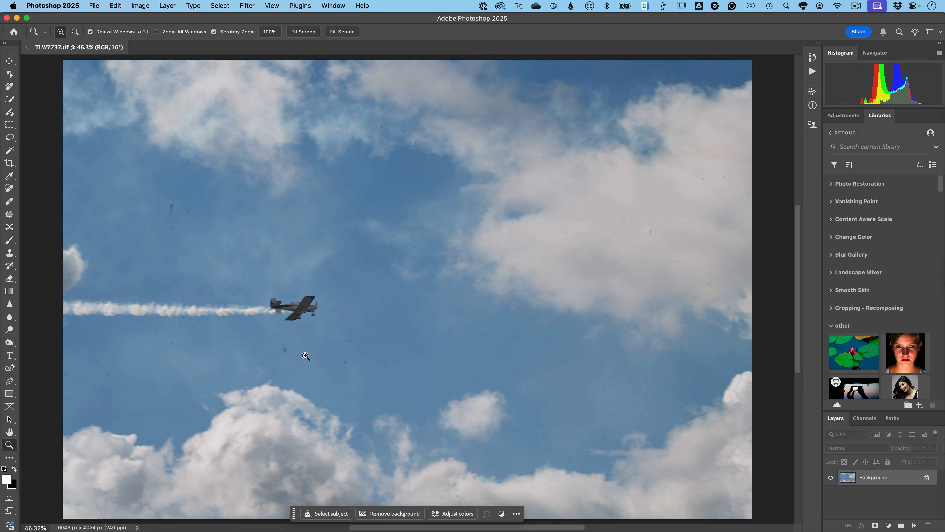
Step: Examine the dust spots in the blue sky below the airplane up close
click(305, 358)
click(305, 356)
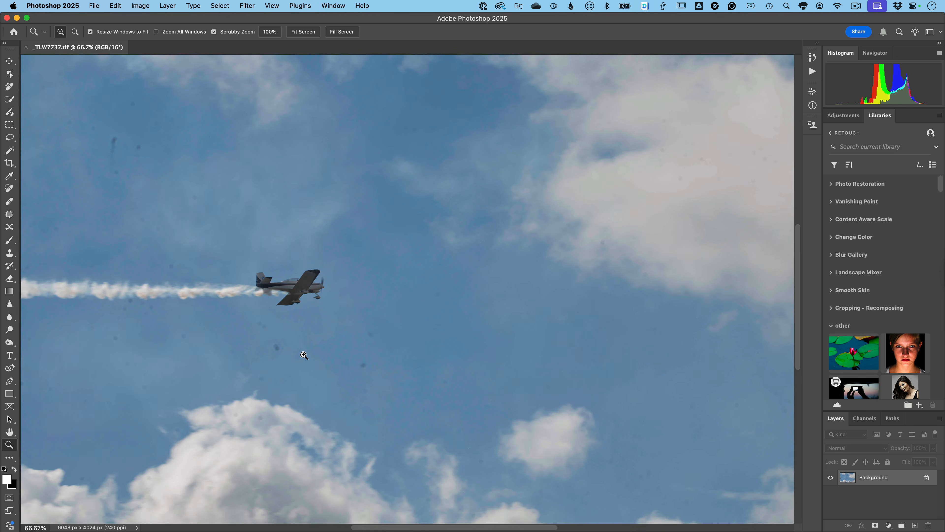
click(304, 355)
click(304, 355)
click(304, 355)
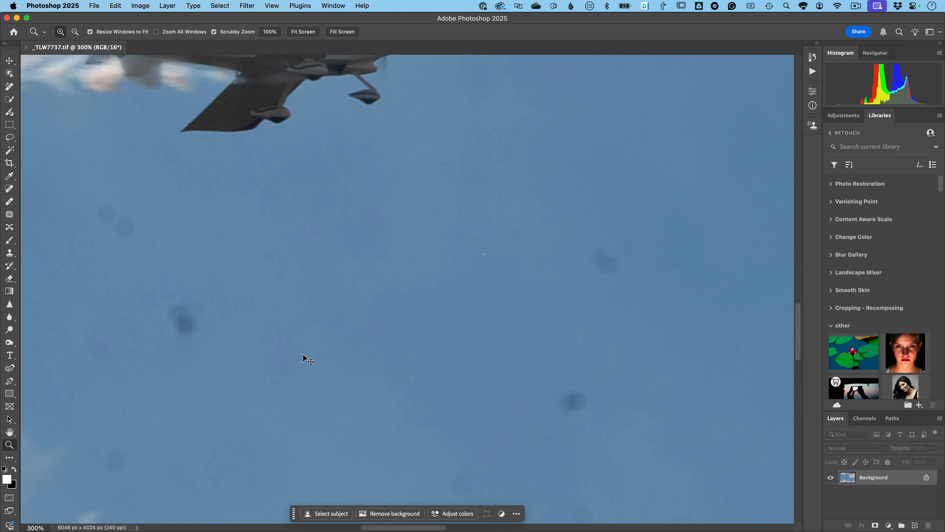
key(super+0)
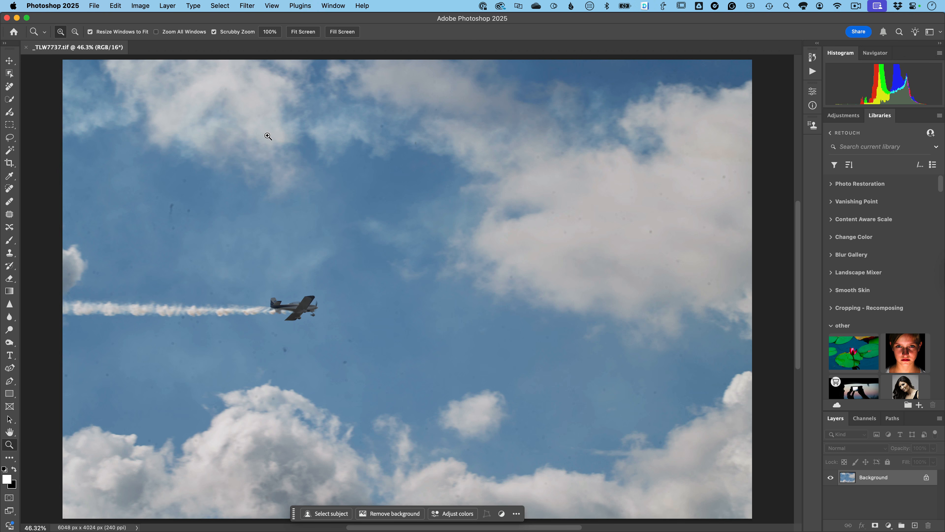
Step: Convert the photo layer for Smart Filters and open it in the Camera Raw Filter
click(248, 7)
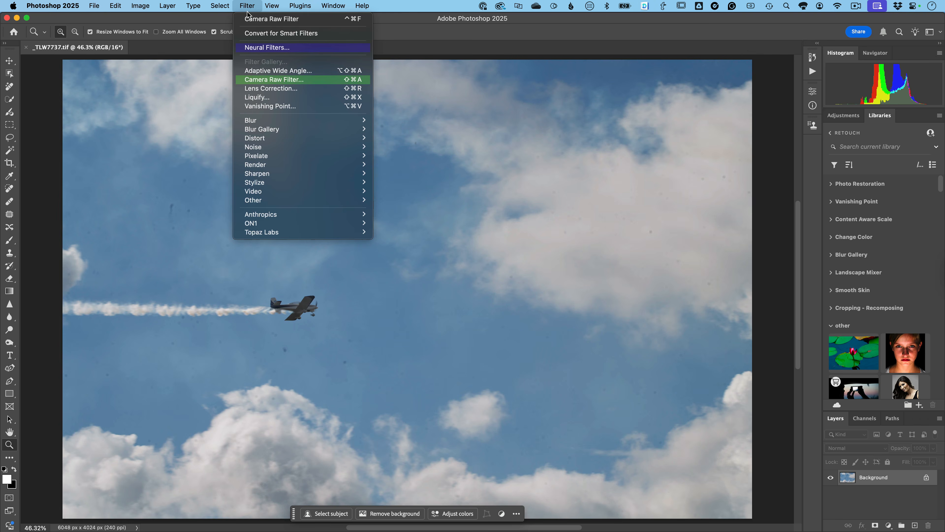
click(257, 34)
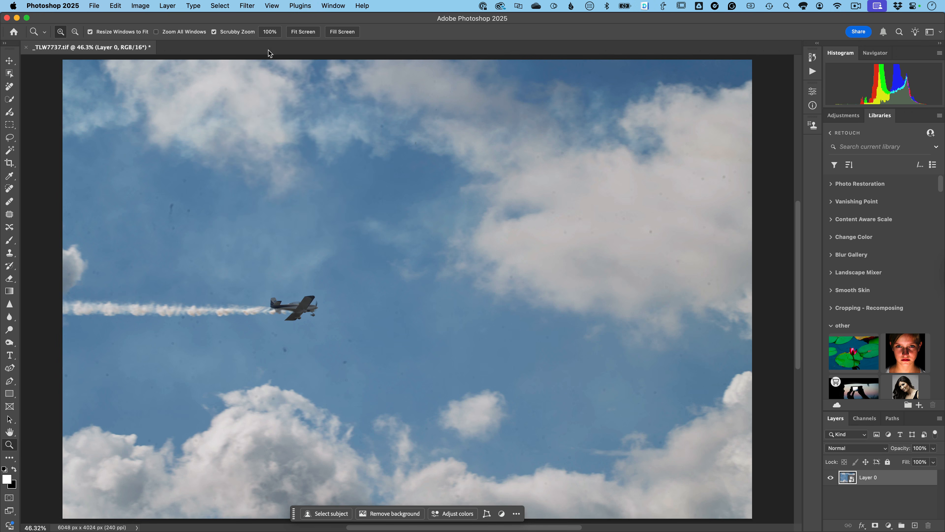
click(248, 7)
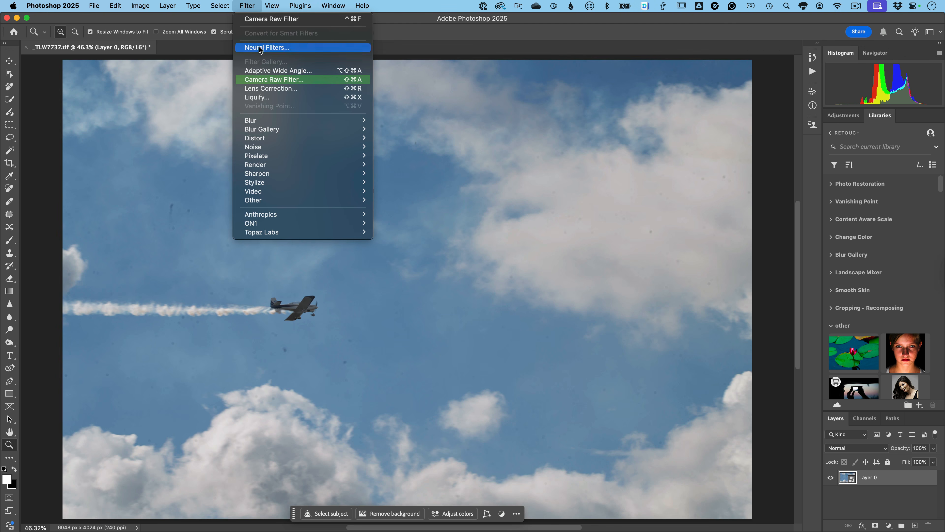
click(297, 80)
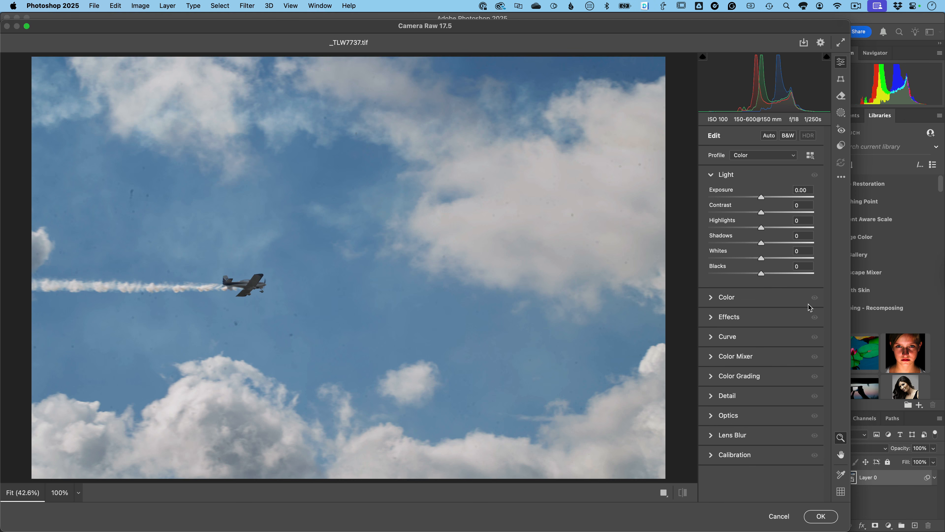
Step: Apply the automatic Dust option of Distraction Removal to the whole photo
click(841, 97)
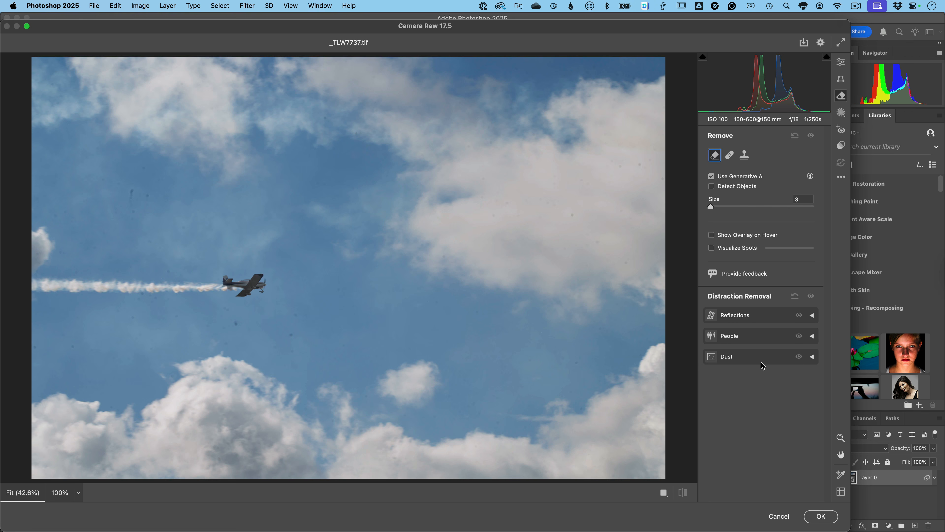
click(812, 358)
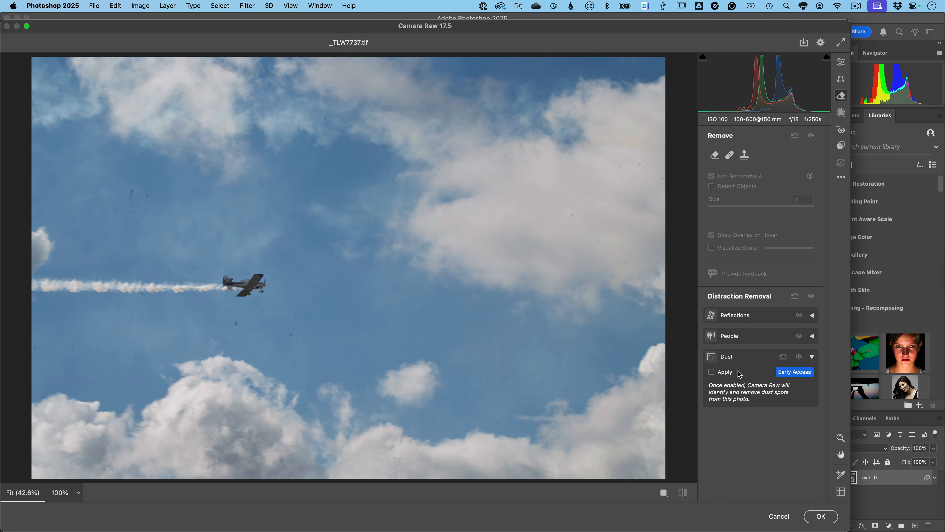
click(712, 372)
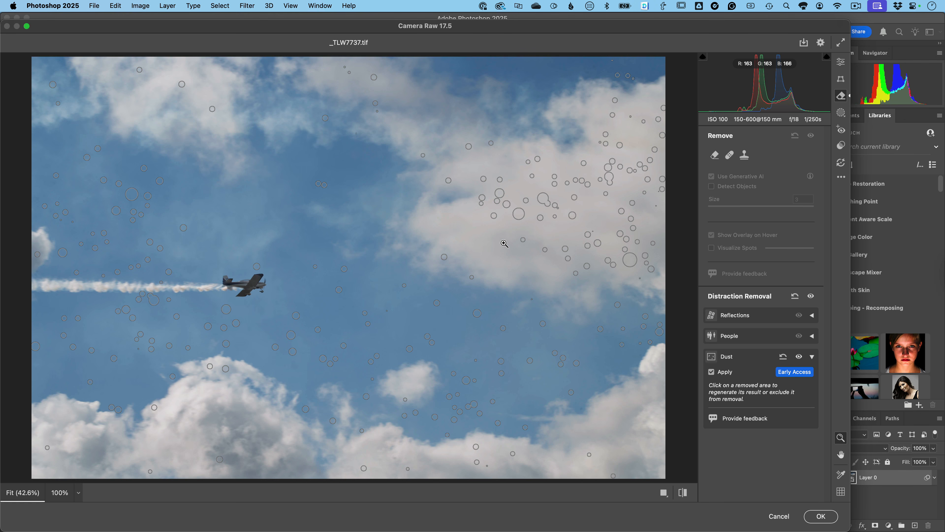
Step: Compare the large cloud at 100% with the dust removal switched off and on
click(568, 230)
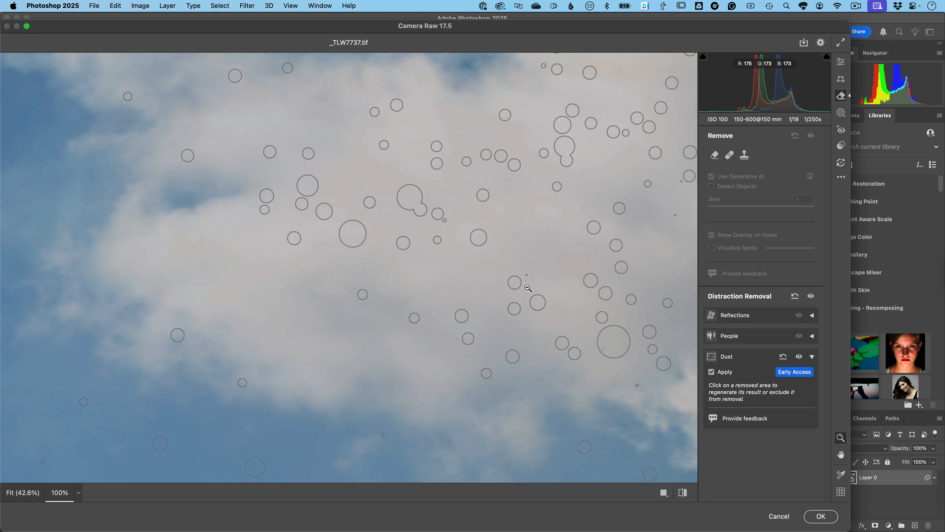
click(800, 357)
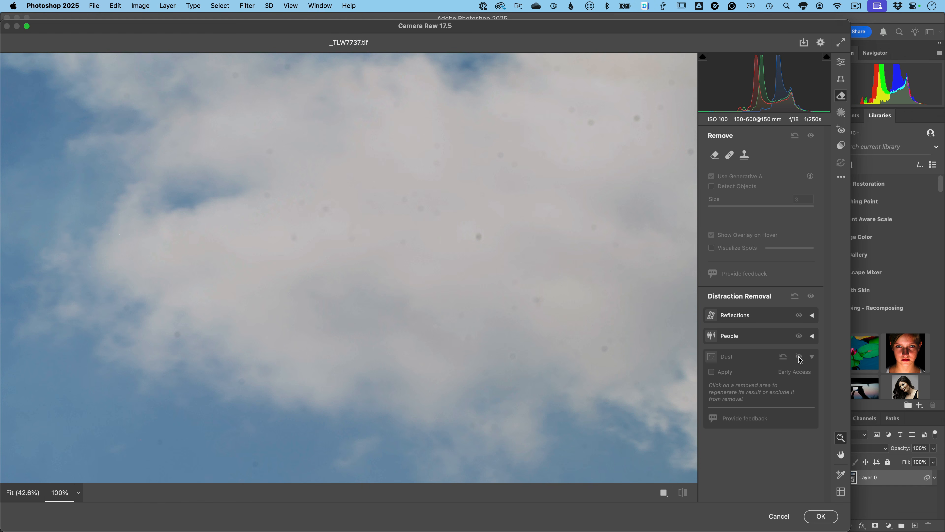
click(799, 357)
click(799, 356)
click(799, 356)
click(798, 356)
click(799, 357)
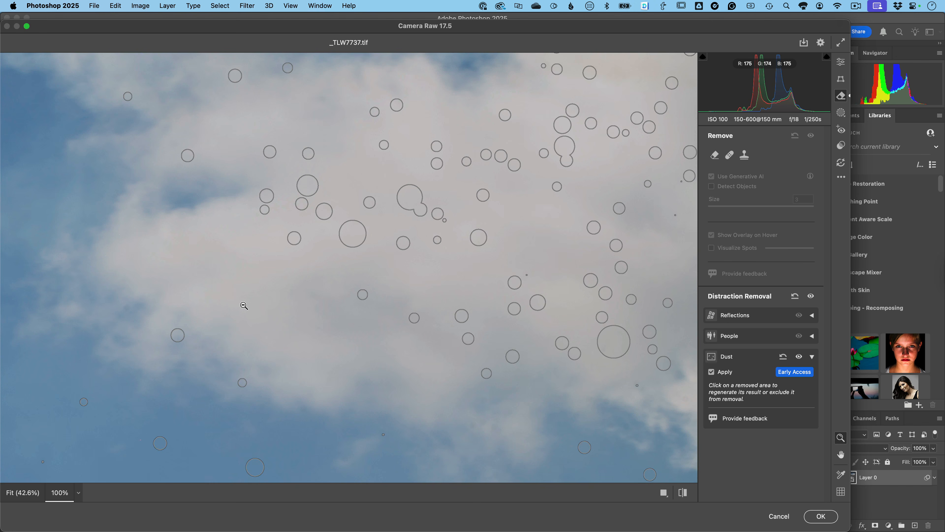
Step: Compare the sky around the airplane and its smoke trail with the dust removal switched off and on
key(space)
drag(232, 305, 758, 234)
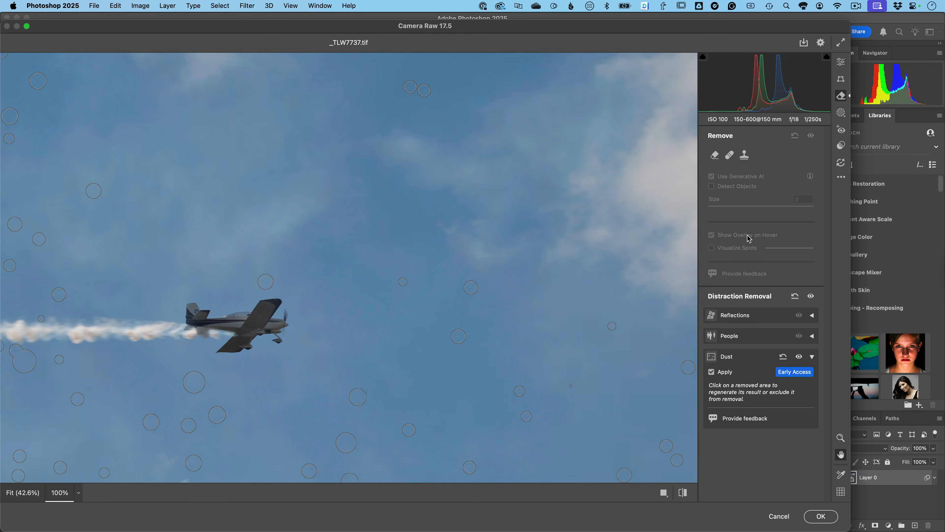
drag(334, 316, 649, 234)
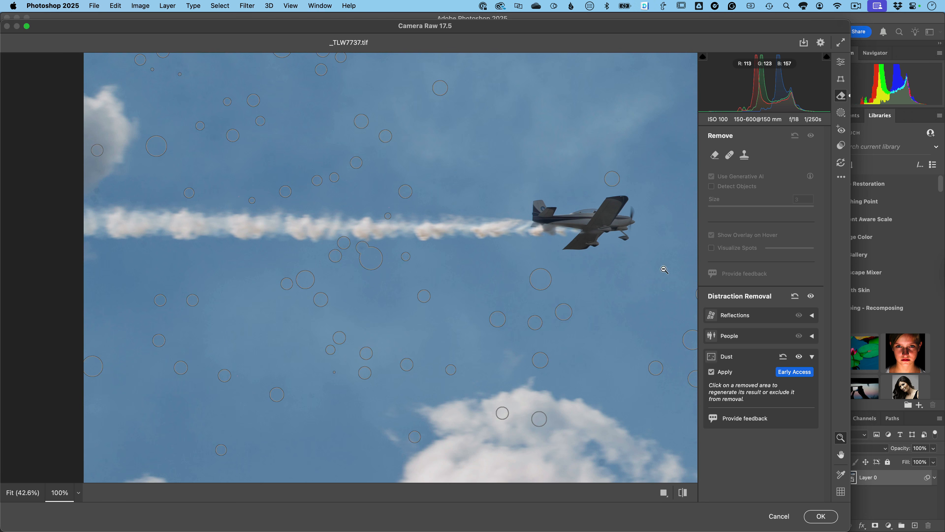
click(799, 357)
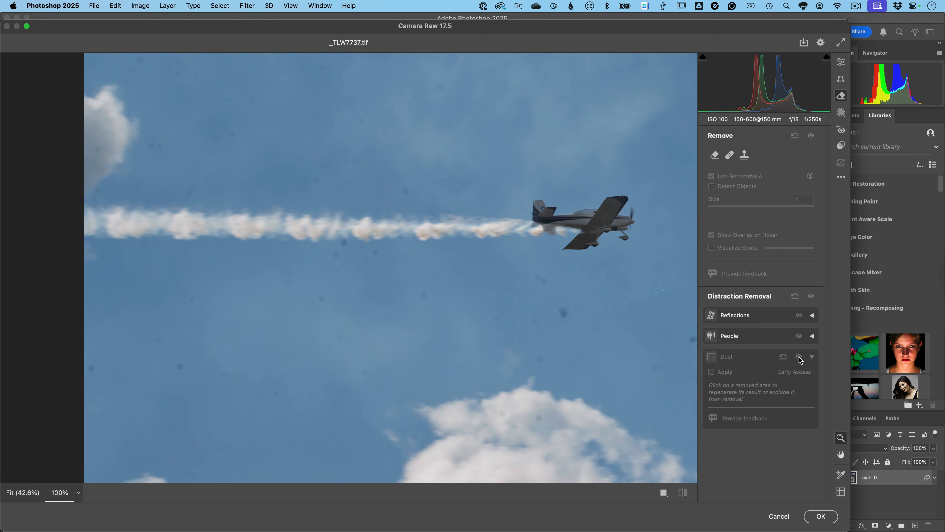
click(799, 357)
click(800, 358)
click(799, 357)
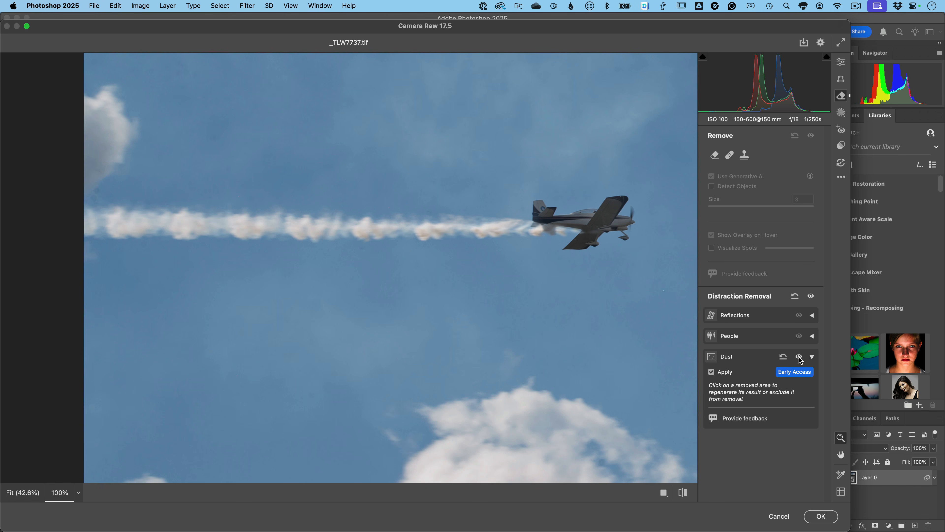
click(577, 290)
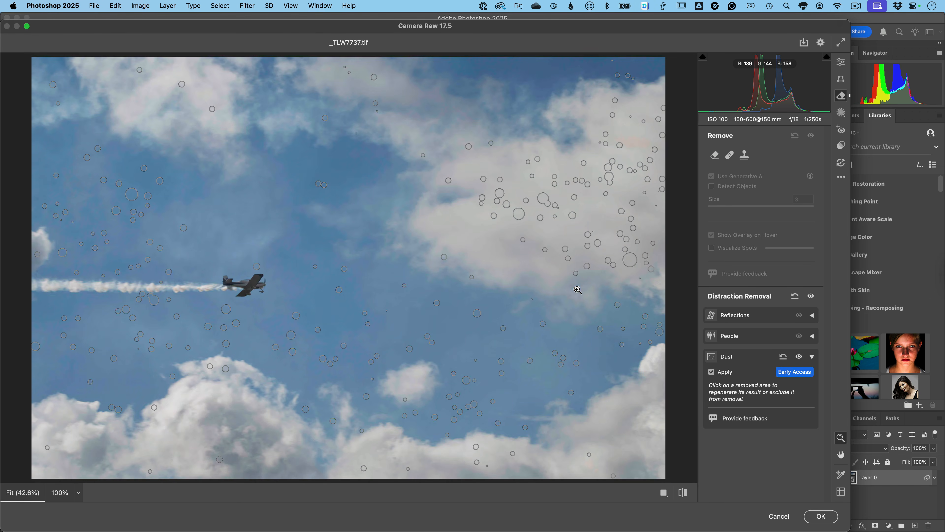